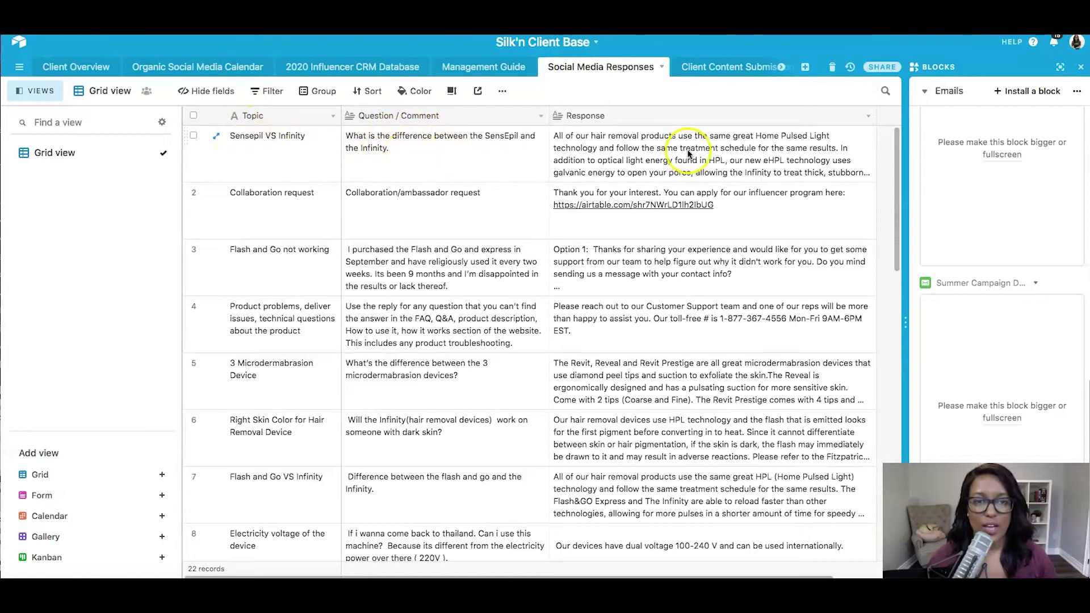
pyautogui.click(218, 136)
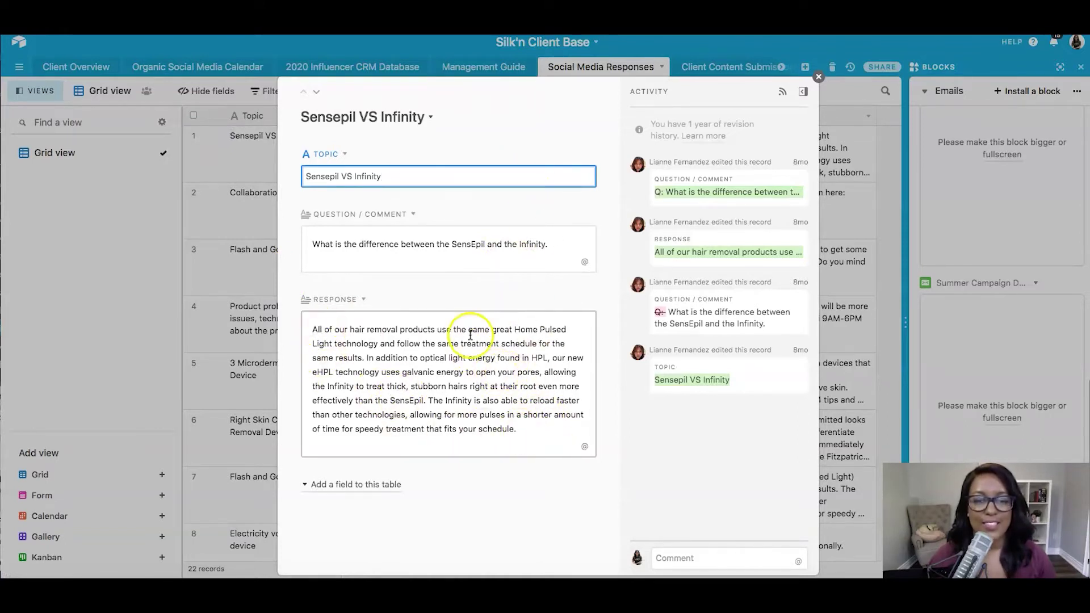
pyautogui.click(818, 78)
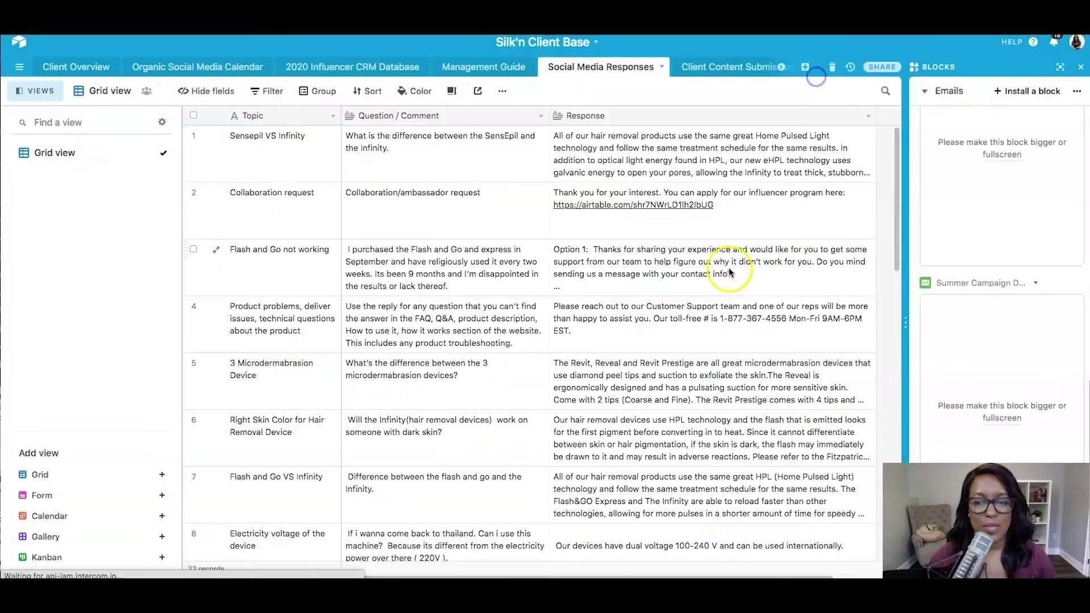
pyautogui.scroll(-5, 256, 227)
pyautogui.scroll(-5, 272, 222)
pyautogui.scroll(-2, 272, 222)
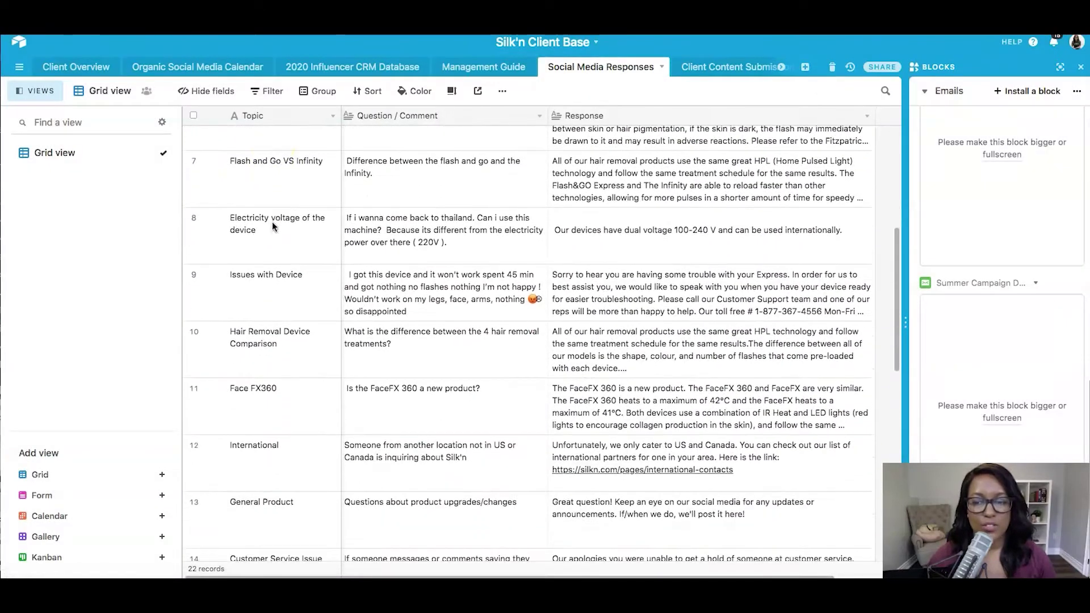
pyautogui.scroll(-1, 272, 222)
pyautogui.scroll(-1, 272, 222)
pyautogui.scroll(-1, 272, 221)
pyautogui.scroll(-1, 272, 221)
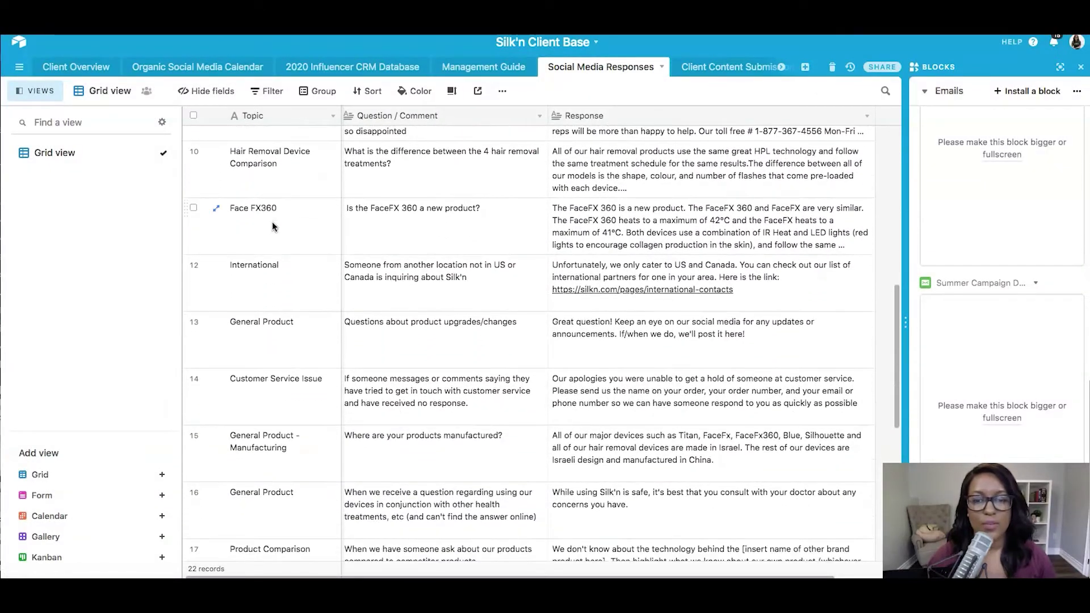
pyautogui.scroll(-1, 272, 222)
pyautogui.scroll(-1, 272, 222)
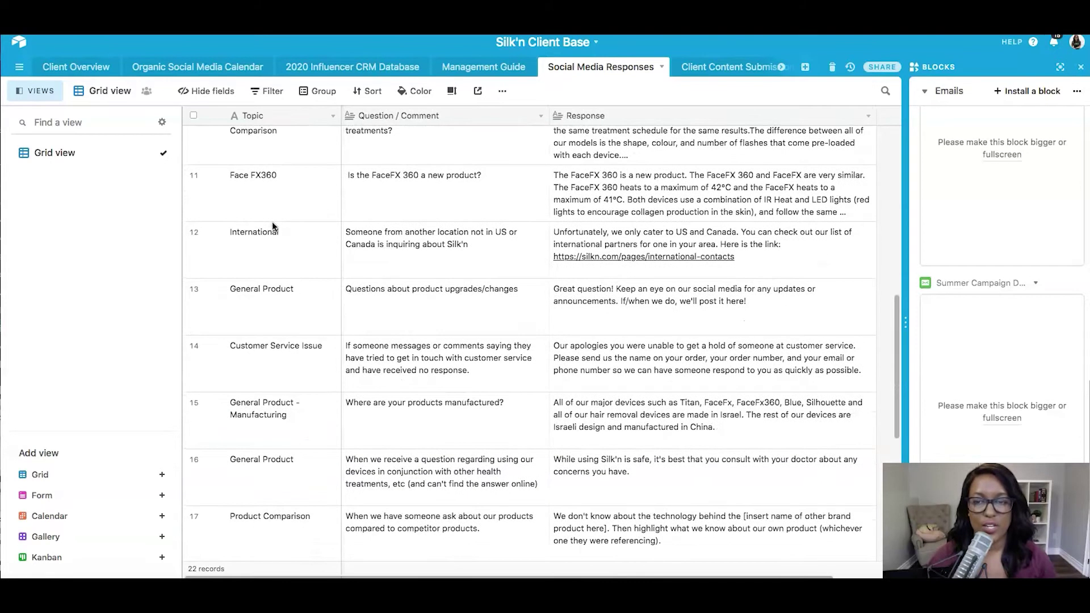